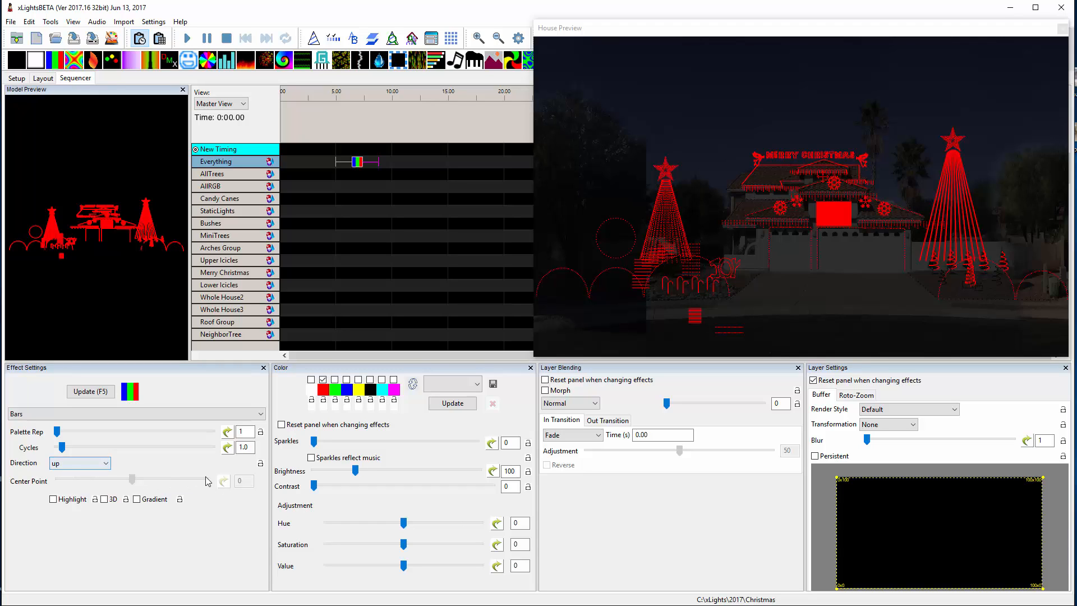
Set the Bars direction to Custom Horz and enable the green and blue palette colors alongside red.
left_click(106, 463)
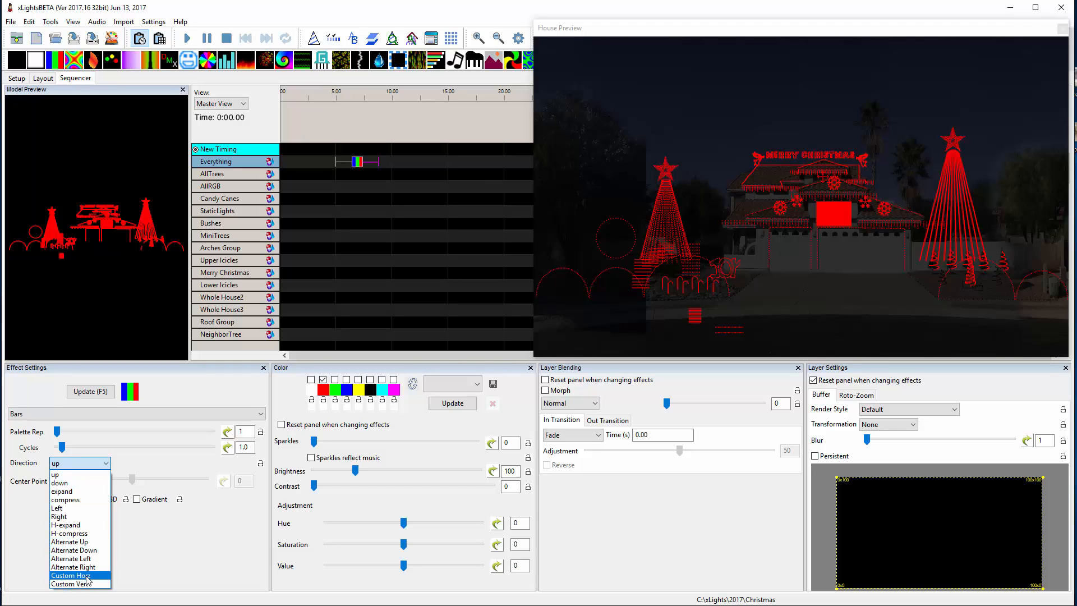
left_click(87, 576)
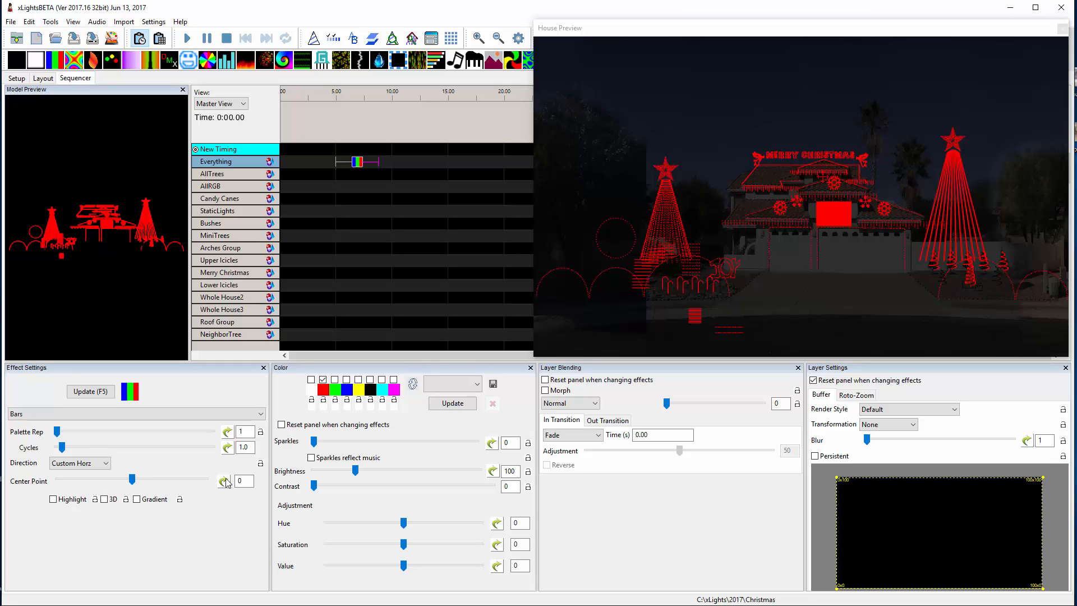
left_click(334, 379)
left_click(346, 380)
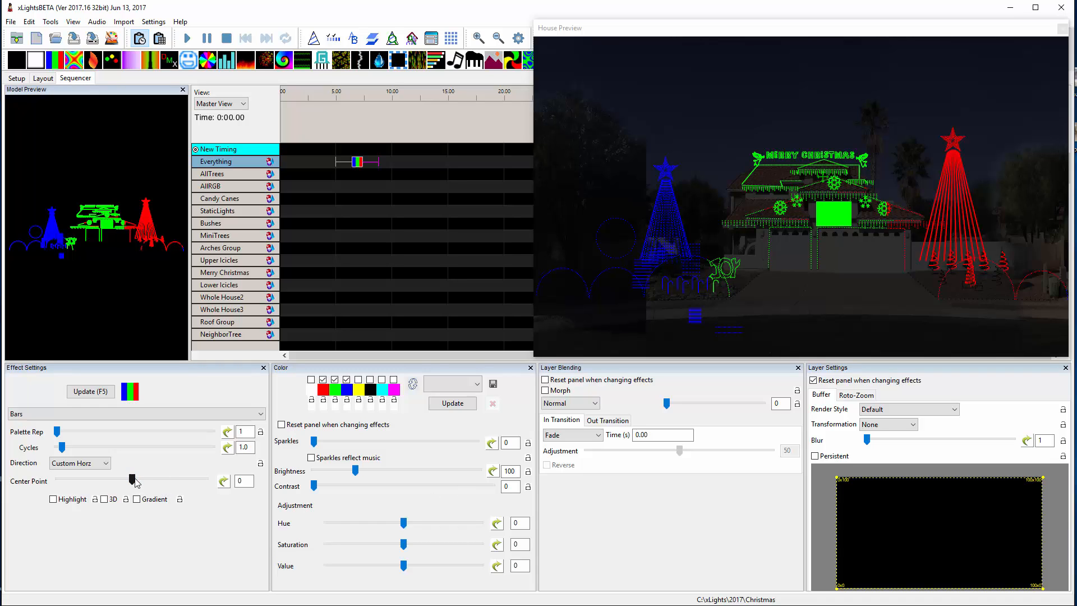
Move the center point to about -3 and preview a Ramp Up/Down value curve on it, switching the curve off again.
mouse_move(135, 480)
left_mouse_down()
mouse_move(187, 481)
mouse_move(69, 479)
mouse_move(131, 480)
left_mouse_up()
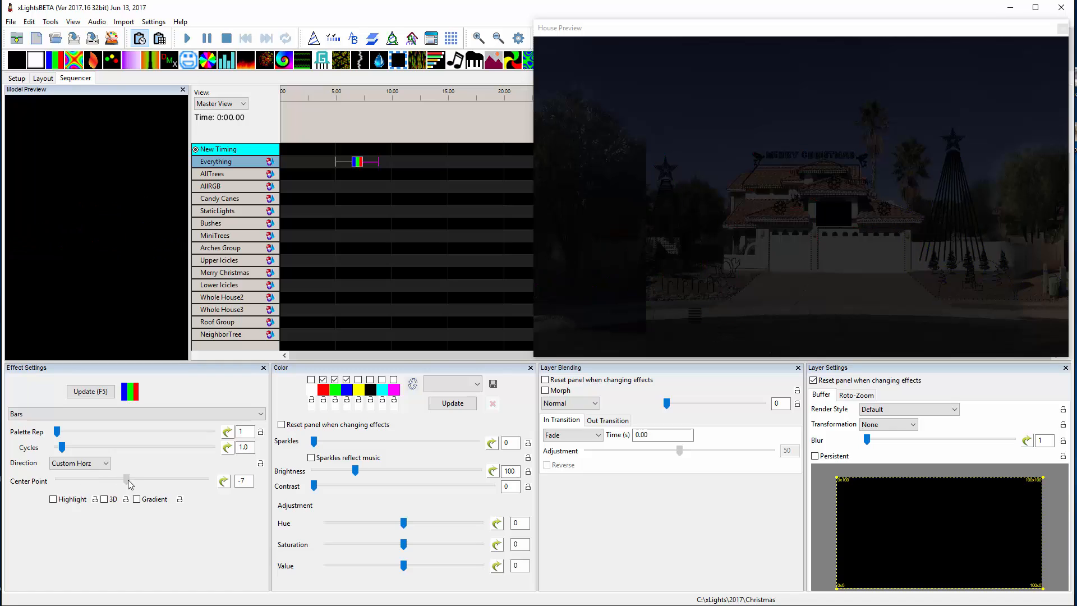
left_click(224, 481)
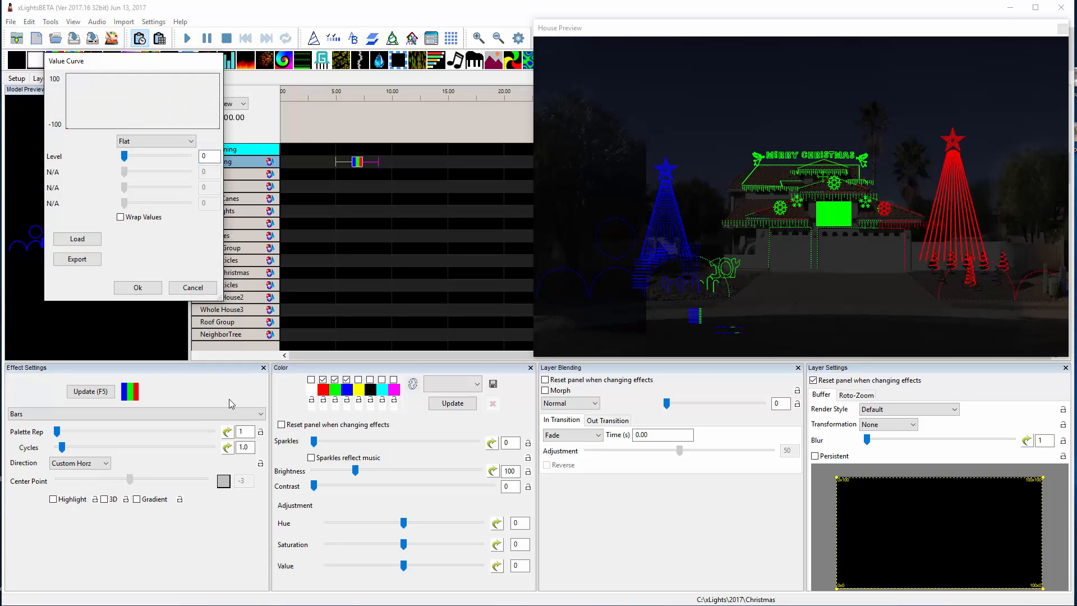
left_click(191, 140)
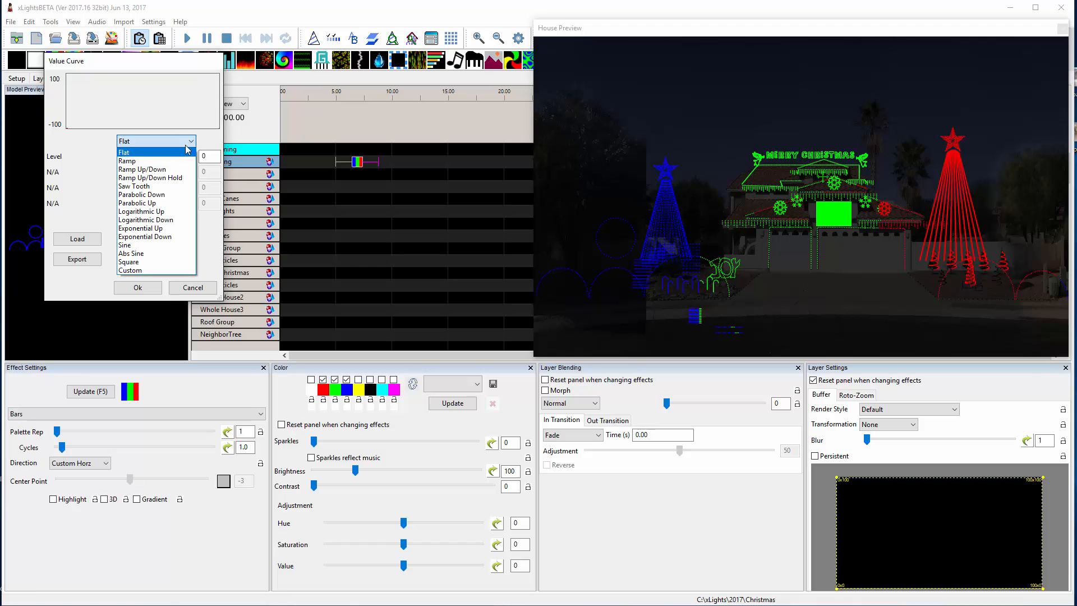
left_click(159, 169)
left_click(138, 287)
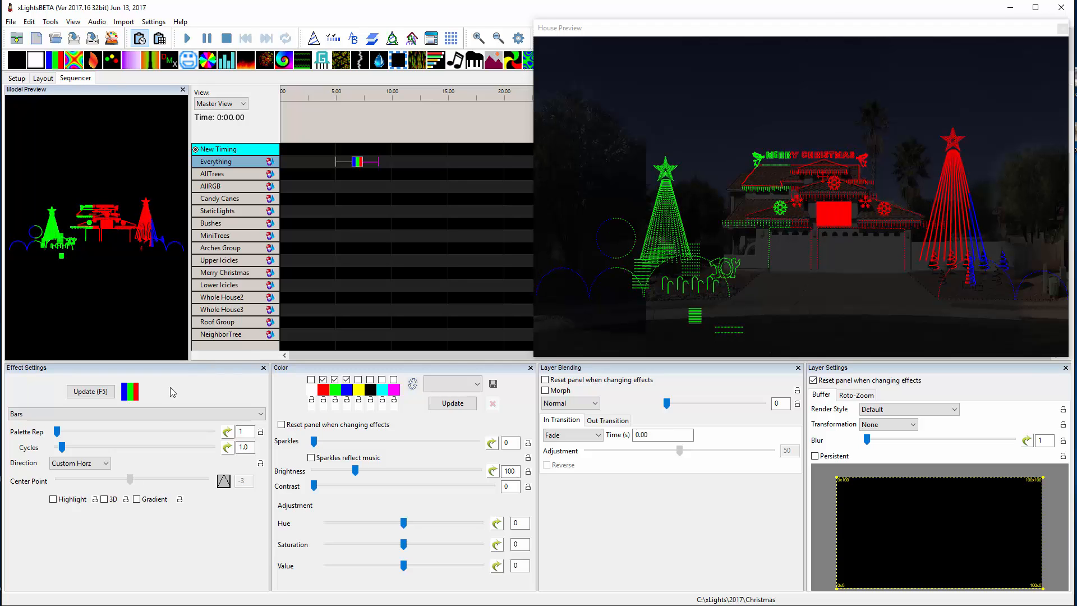
left_click(228, 481)
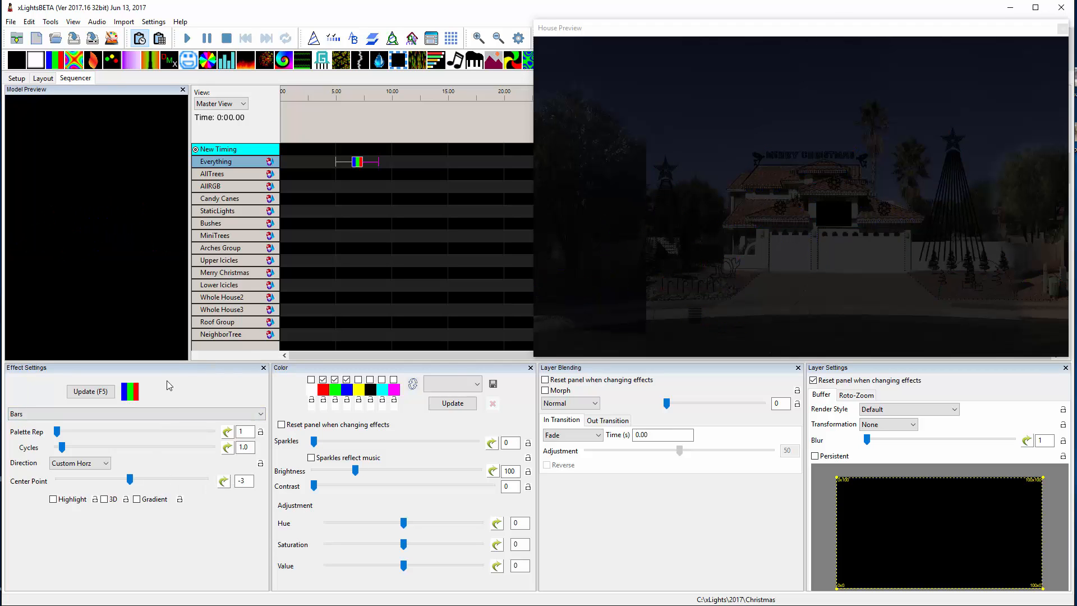
Try the Custom Vert direction with the Ramp Up/Down center point curve, switching the curve off after the preview.
left_click(99, 464)
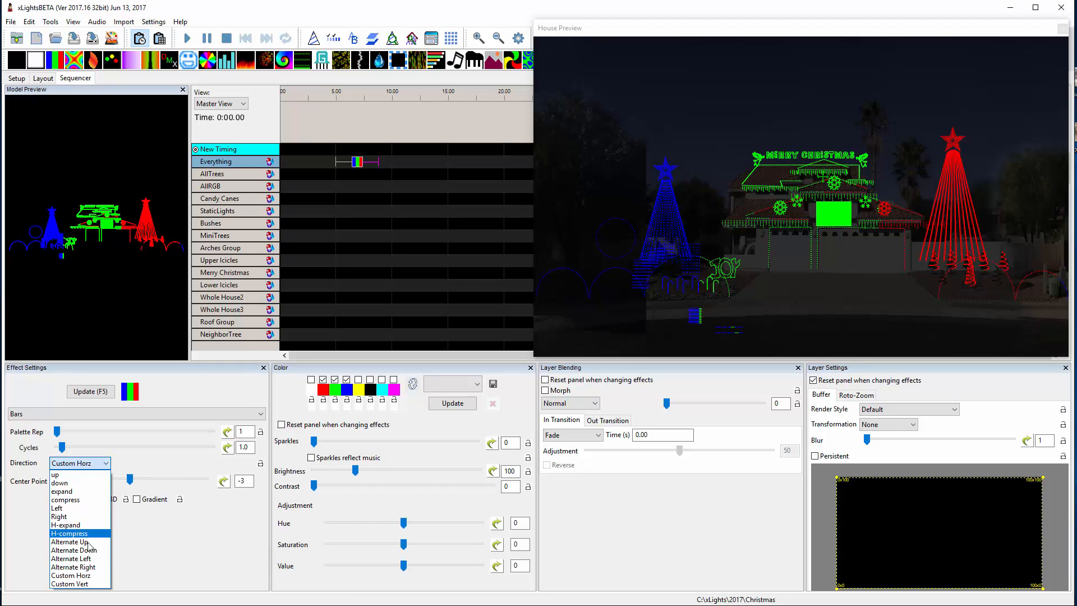
left_click(84, 585)
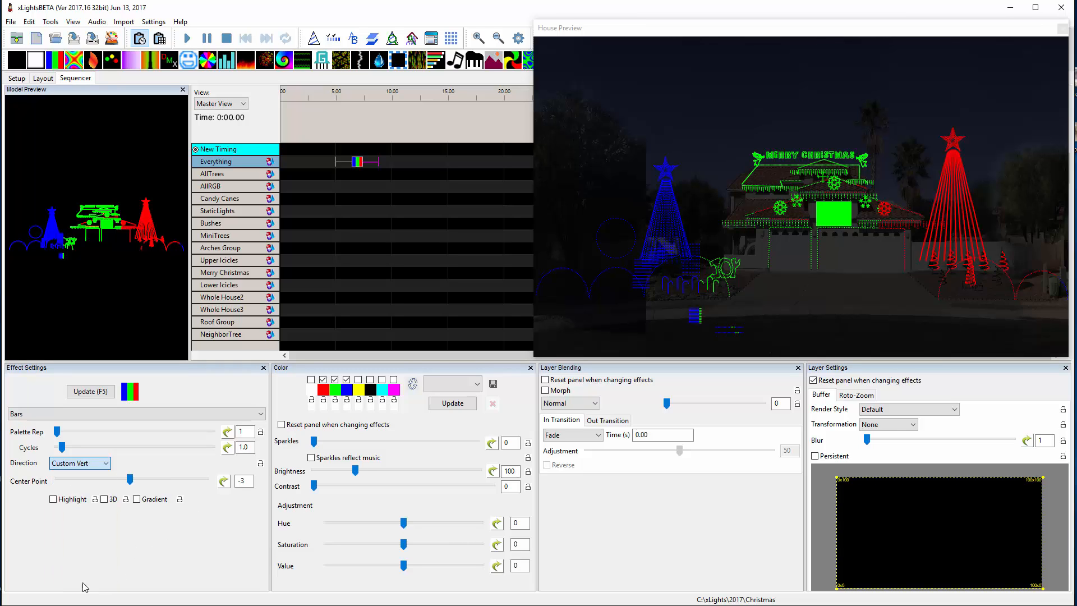
left_click(224, 480)
left_click(135, 287)
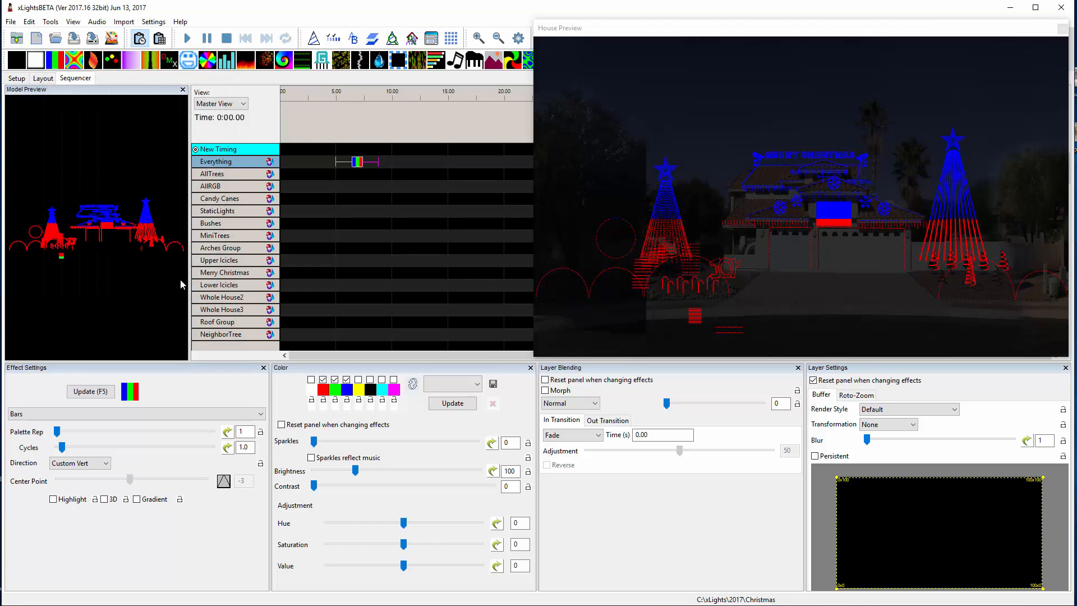
left_click(224, 483)
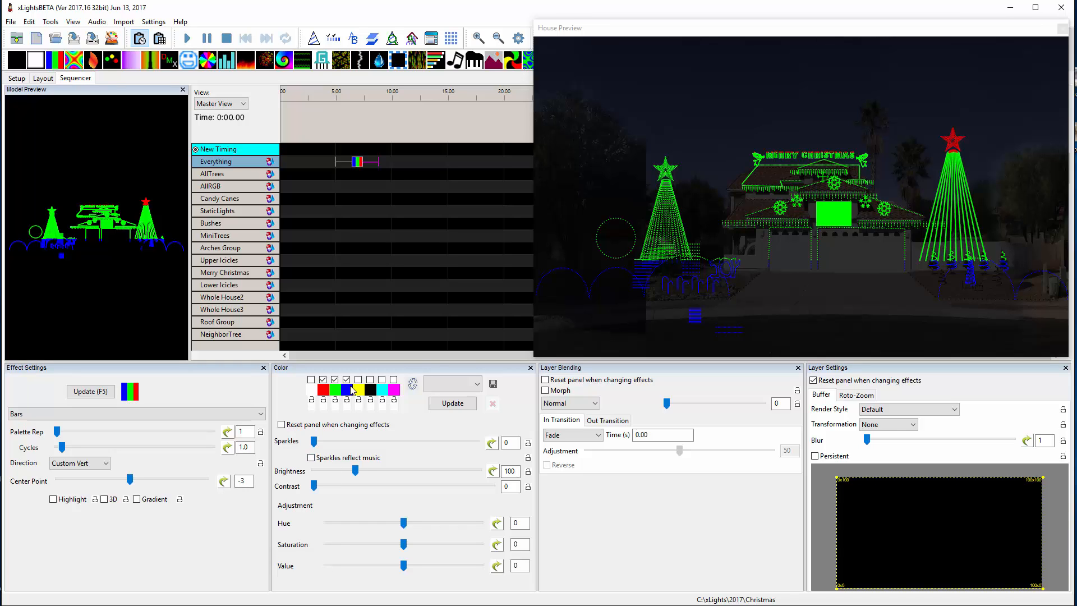
Disable the blue and green palette colors and set the Bars direction back to Custom Horz.
left_click(347, 380)
left_click(335, 380)
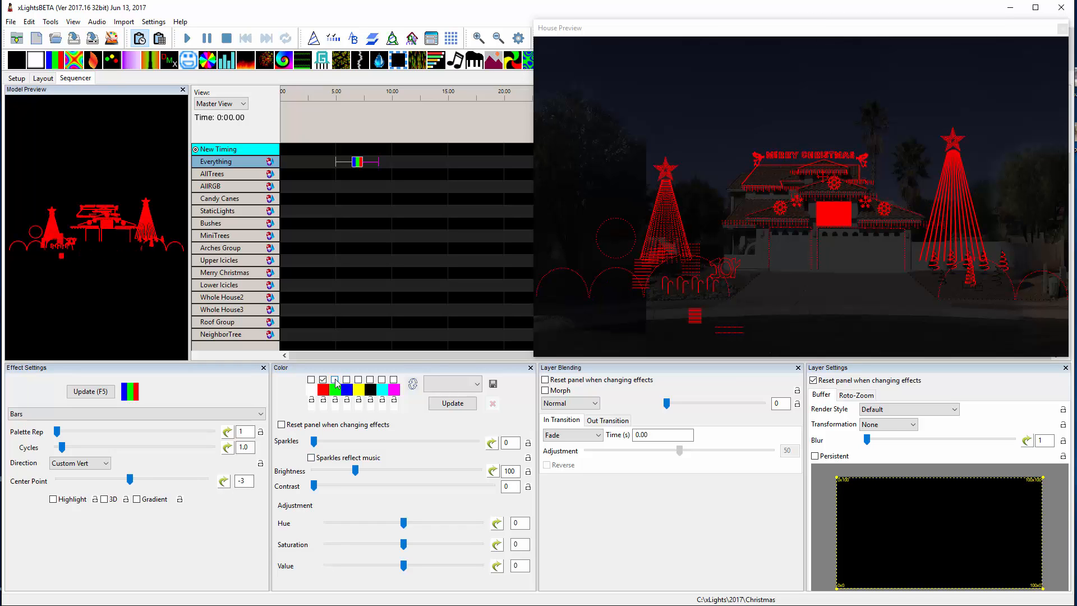
left_click(108, 463)
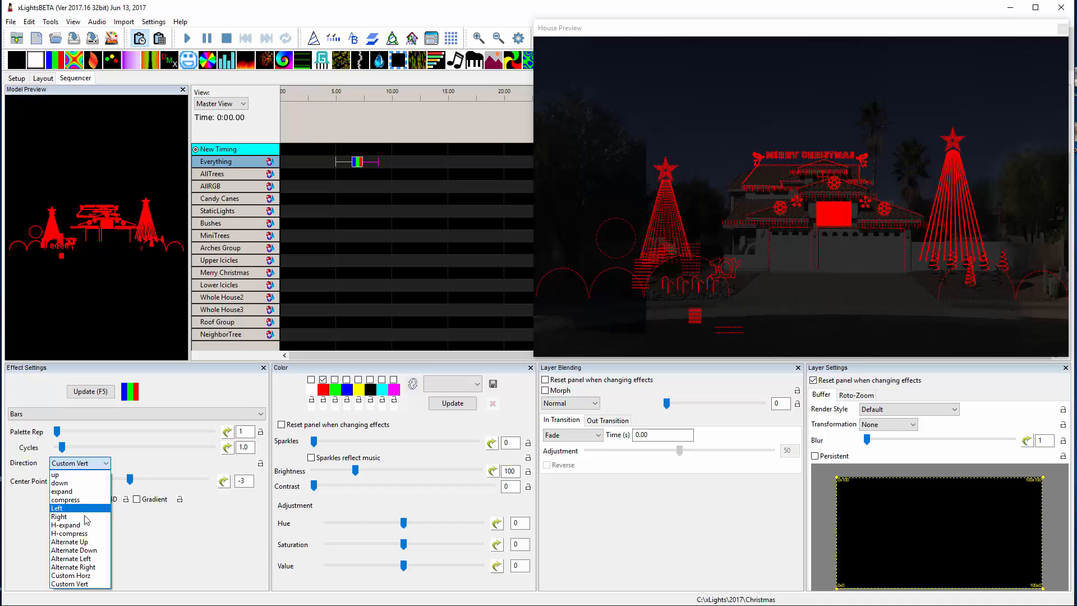
left_click(79, 575)
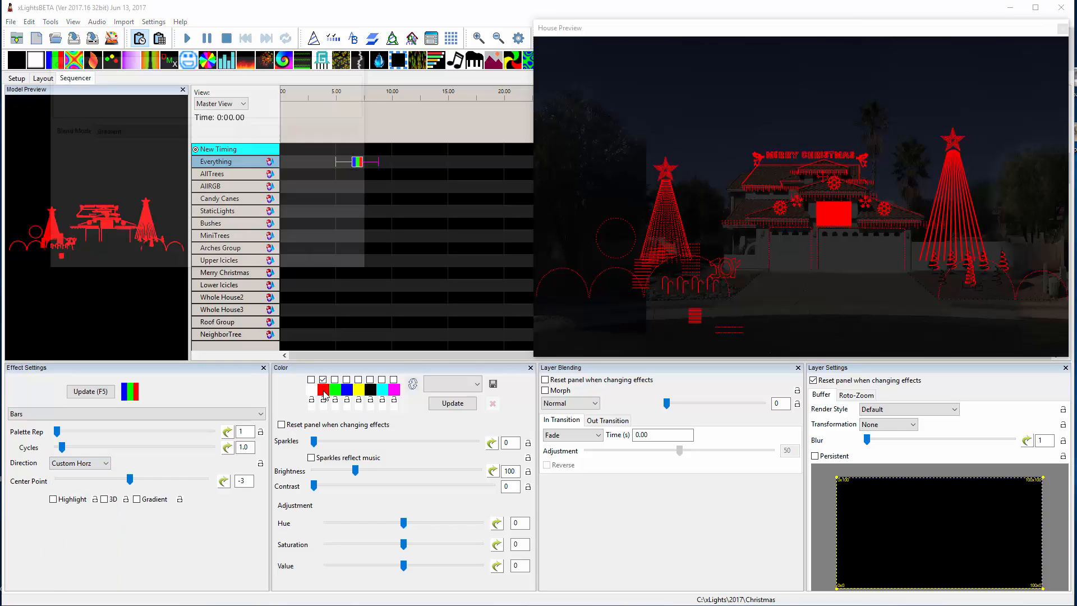
Turn the red palette color into a black-red-black gradient, adding black stops evenly on both sides of red, one at about 62.5.
left_click(324, 392)
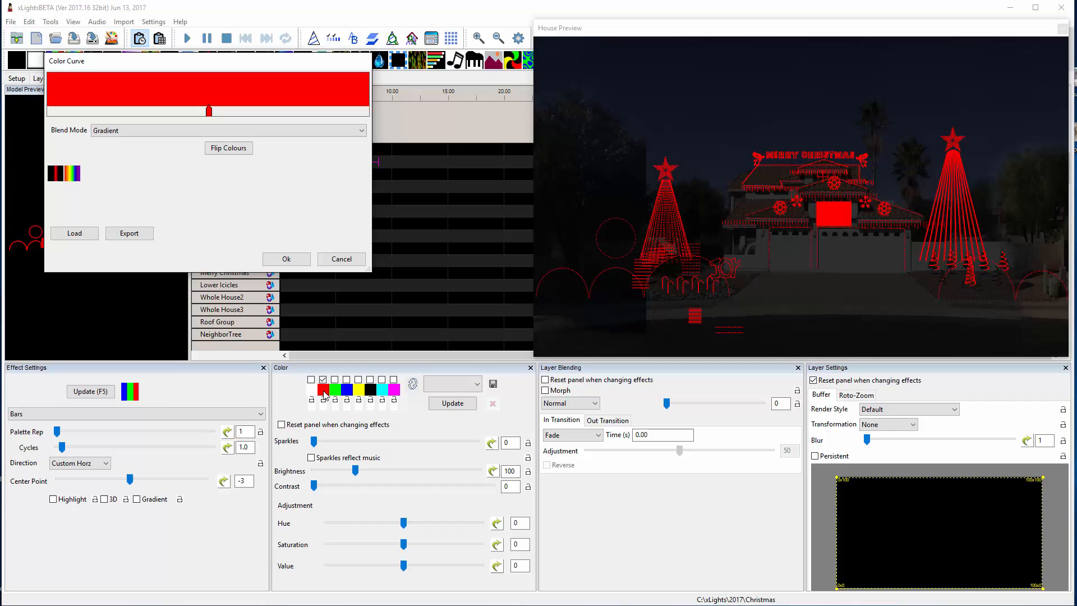
left_click(176, 90)
left_click(241, 108)
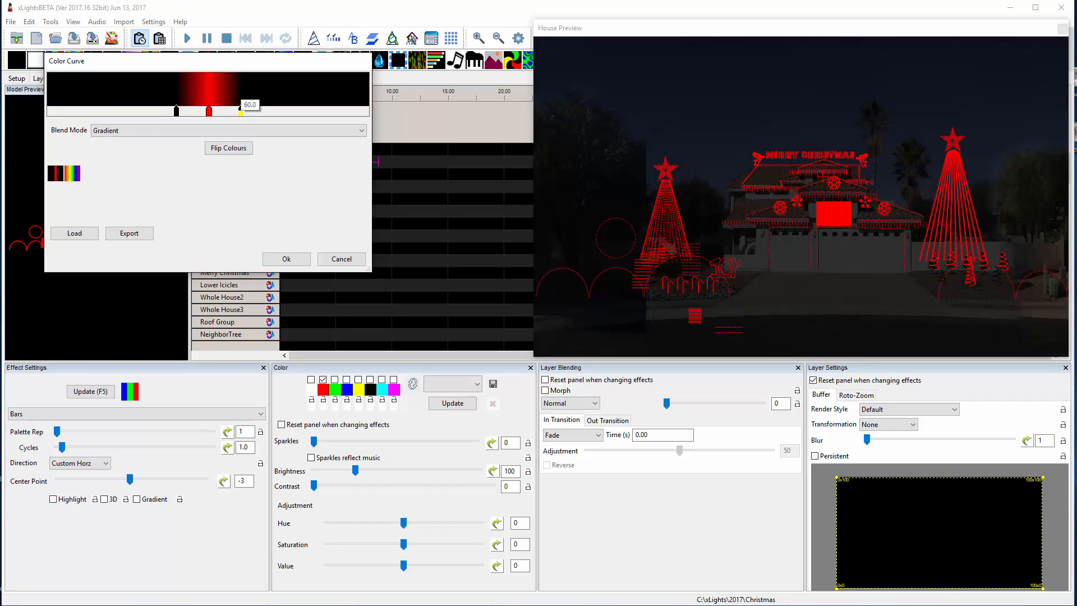
left_click_drag(242, 112, 245, 114)
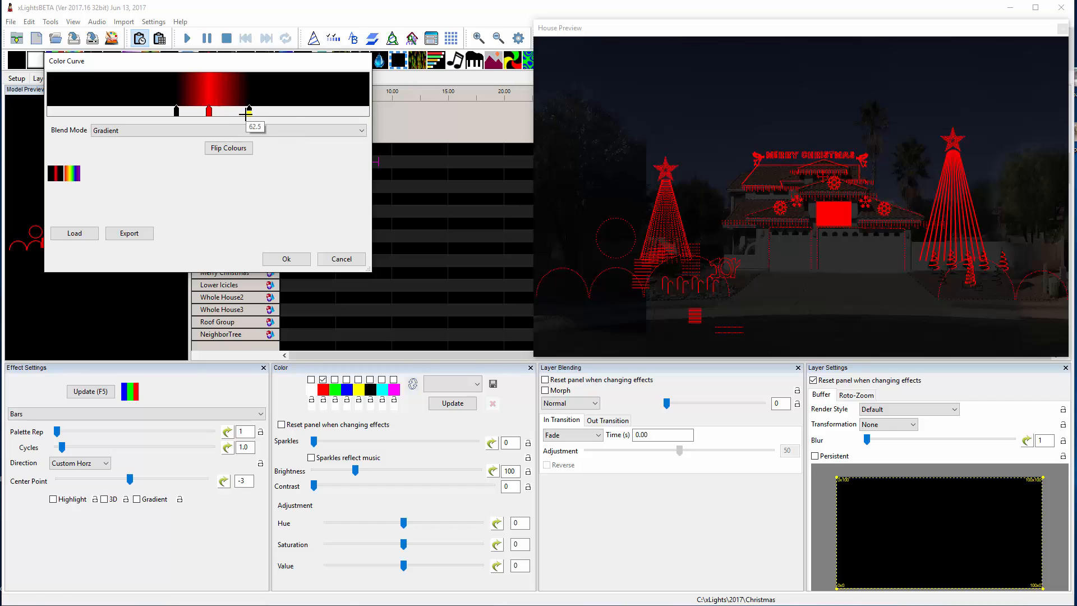
left_click(177, 114)
left_click_drag(174, 114, 168, 114)
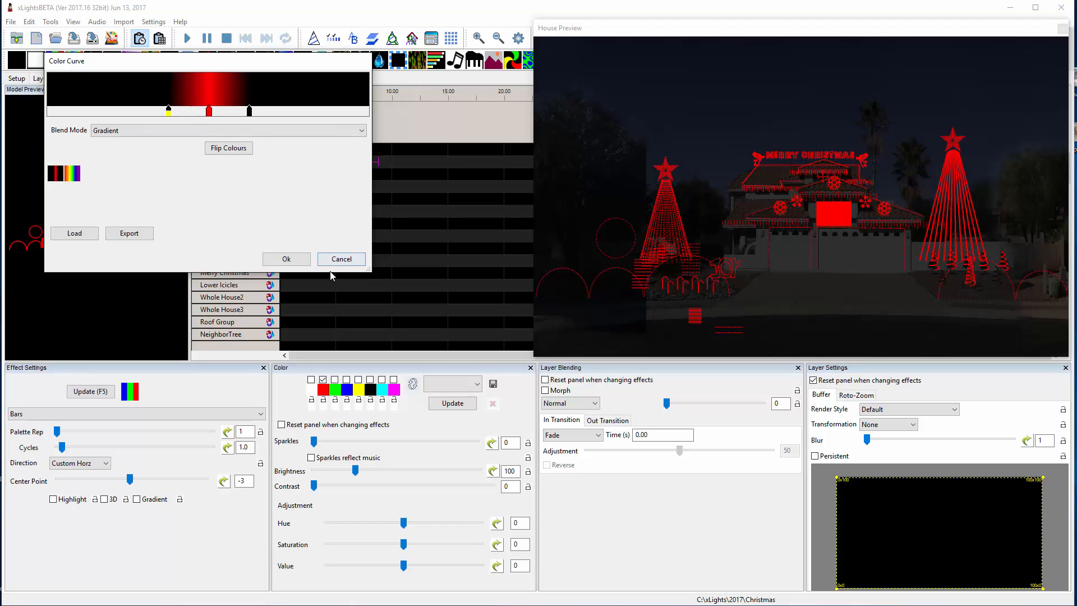
left_click(284, 258)
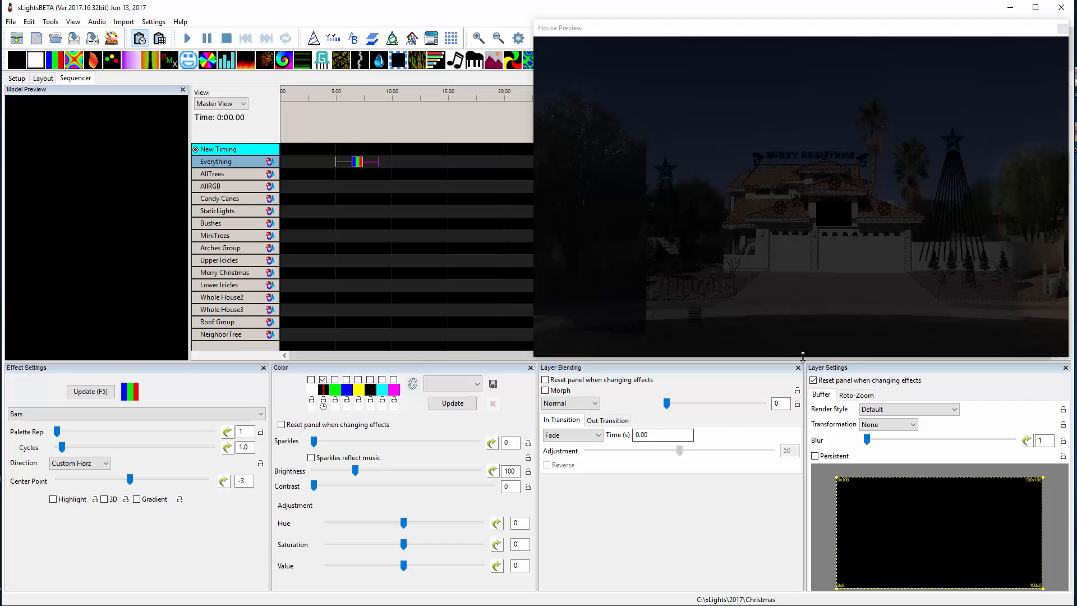
Apply the Ramp Up/Down value curve to the center point with start and end levels of 21 and a mid level of about 90.
left_click(223, 482)
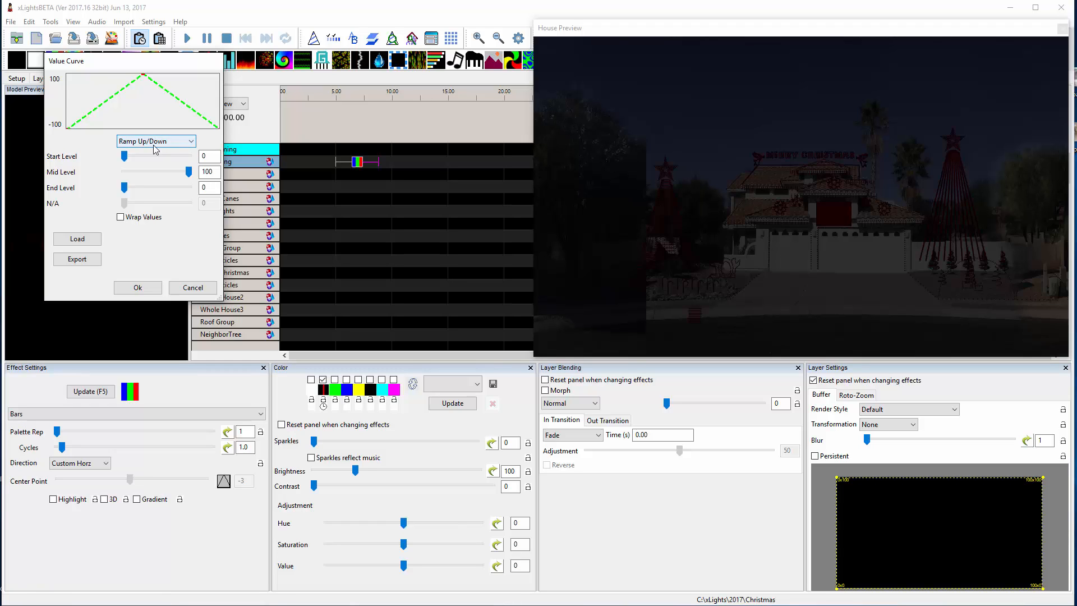
left_click_drag(128, 158, 141, 155)
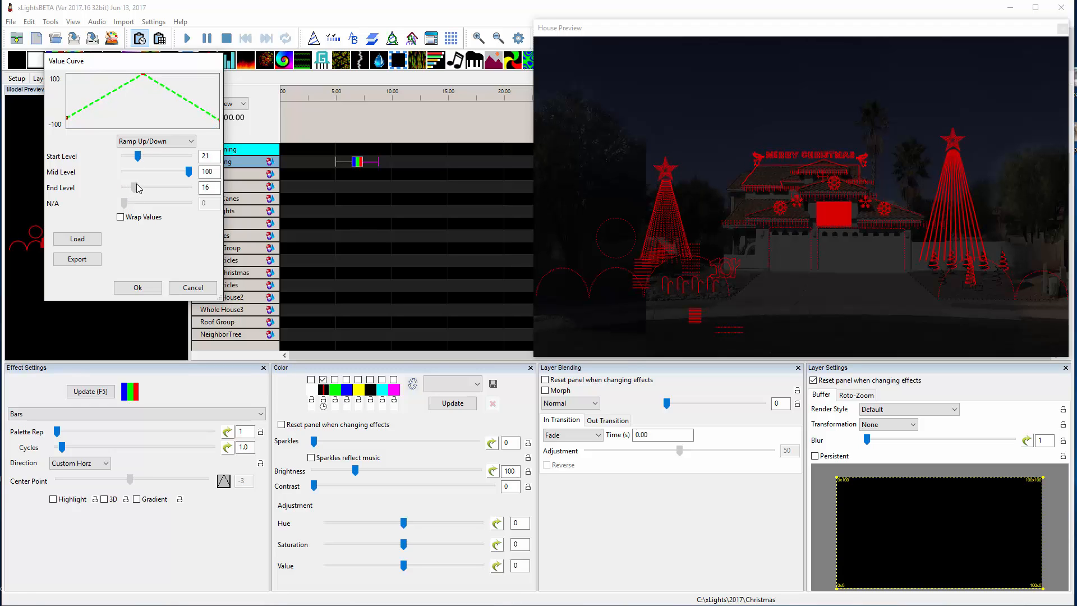
left_click_drag(125, 187, 182, 172)
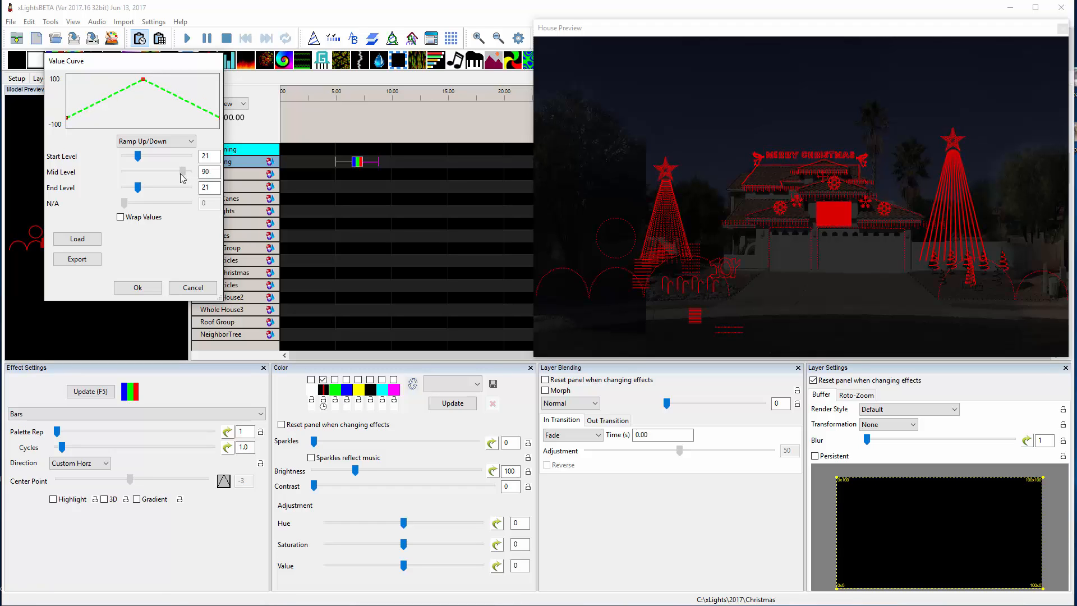
left_click(140, 286)
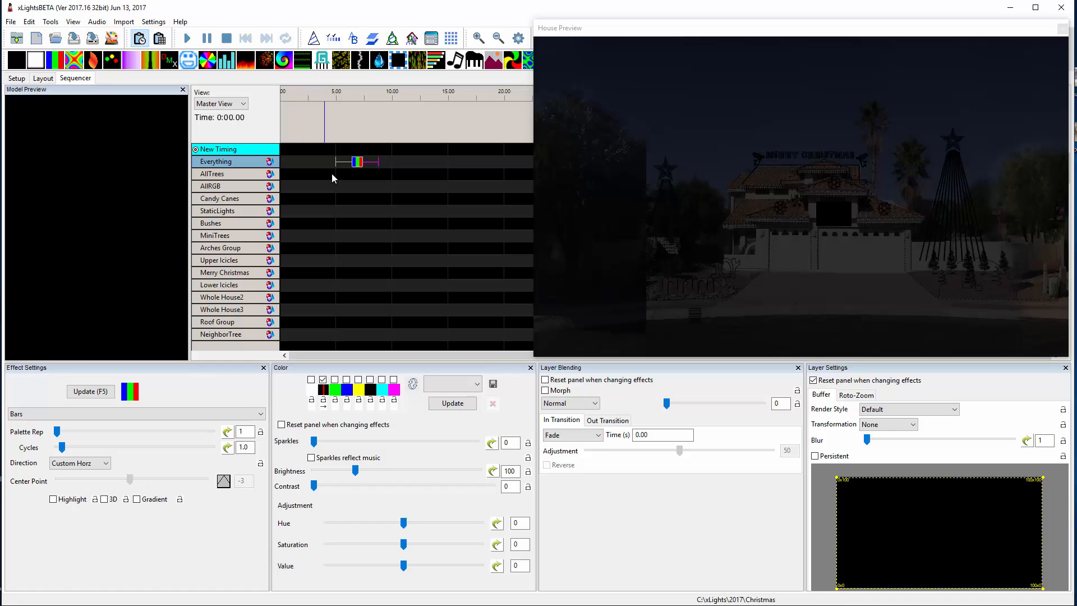
Shorten the Bars effect on the Everything row to end at 0:07.600 and render the sequence without saving it to a file.
mouse_move(368, 164)
left_mouse_down()
mouse_move(350, 164)
mouse_move(362, 161)
left_mouse_up()
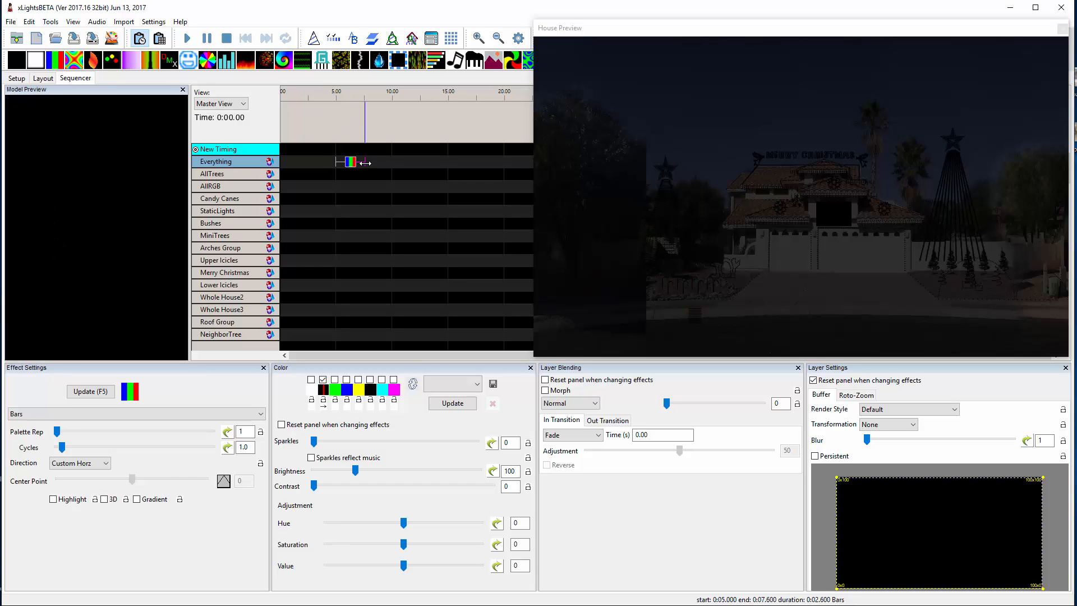
left_click(111, 40)
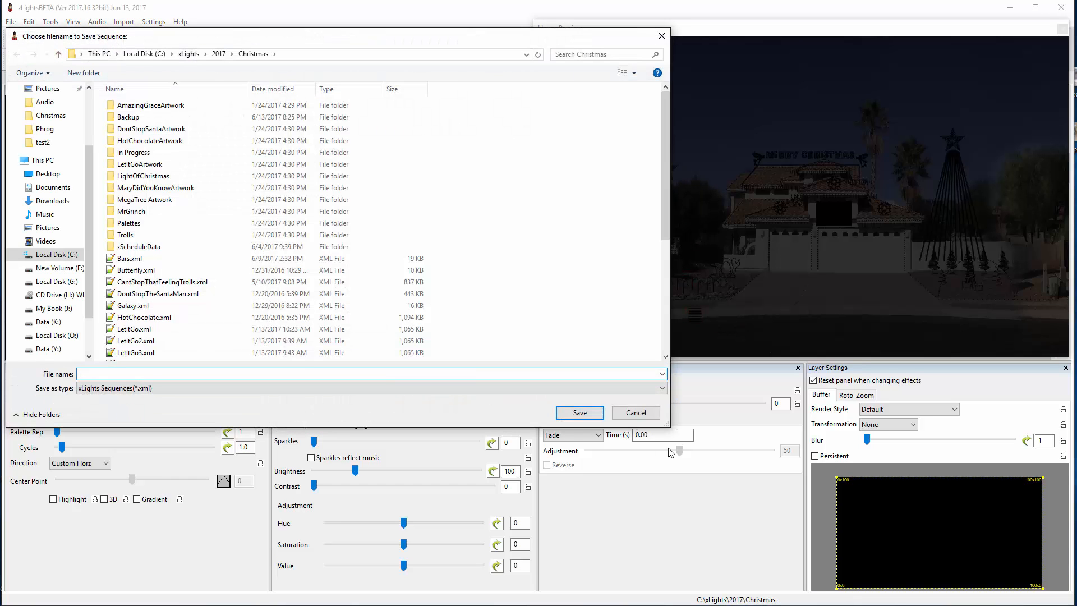
left_click(634, 417)
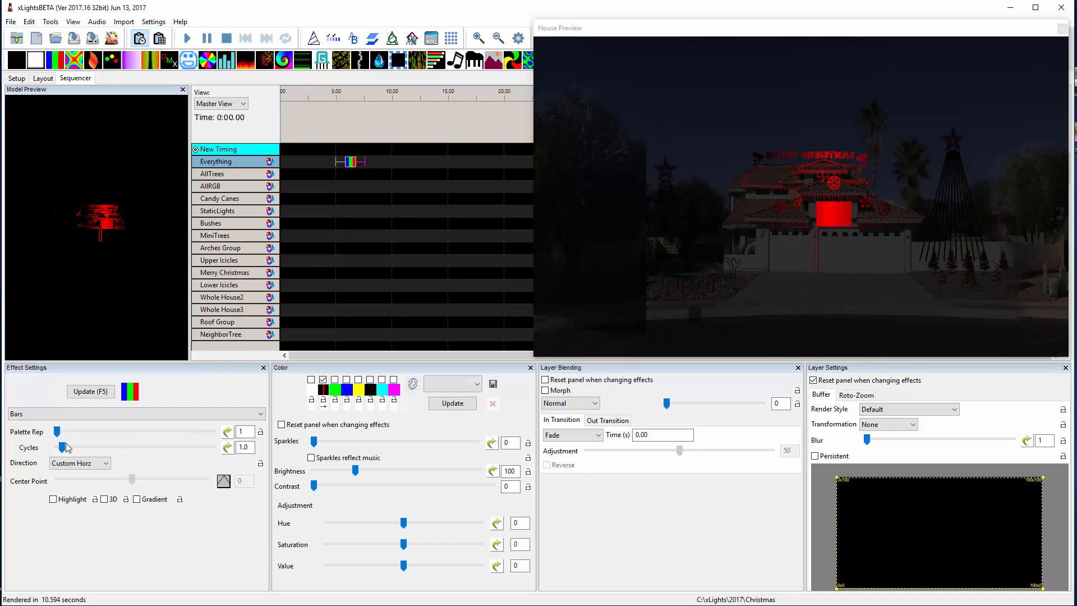
Try the Bars effect with 4 cycles and with 3 cycles.
double_click(251, 448)
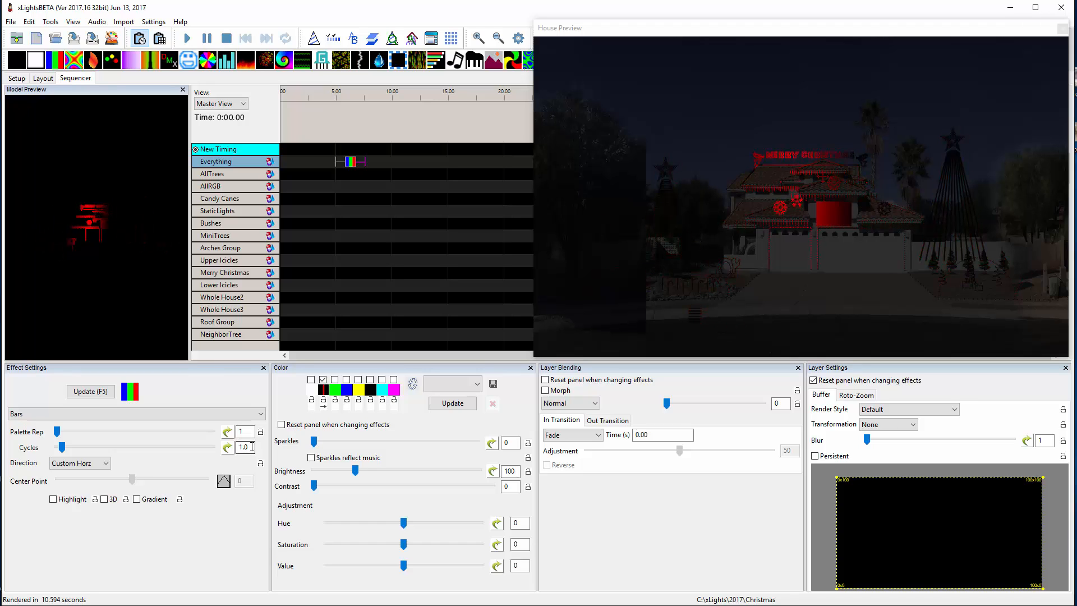
type("4")
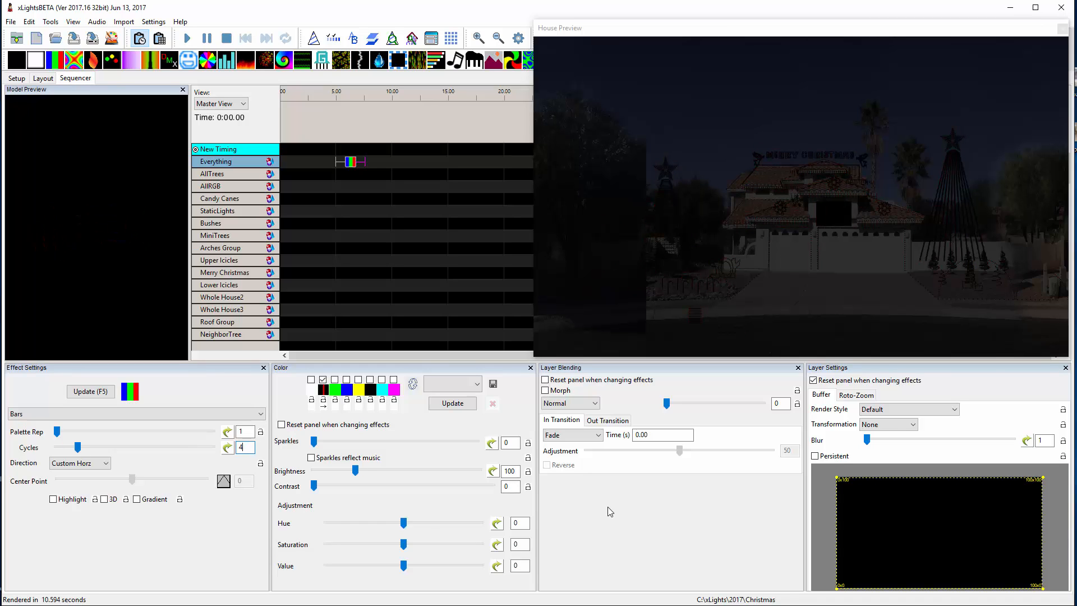
double_click(245, 448)
type("3")
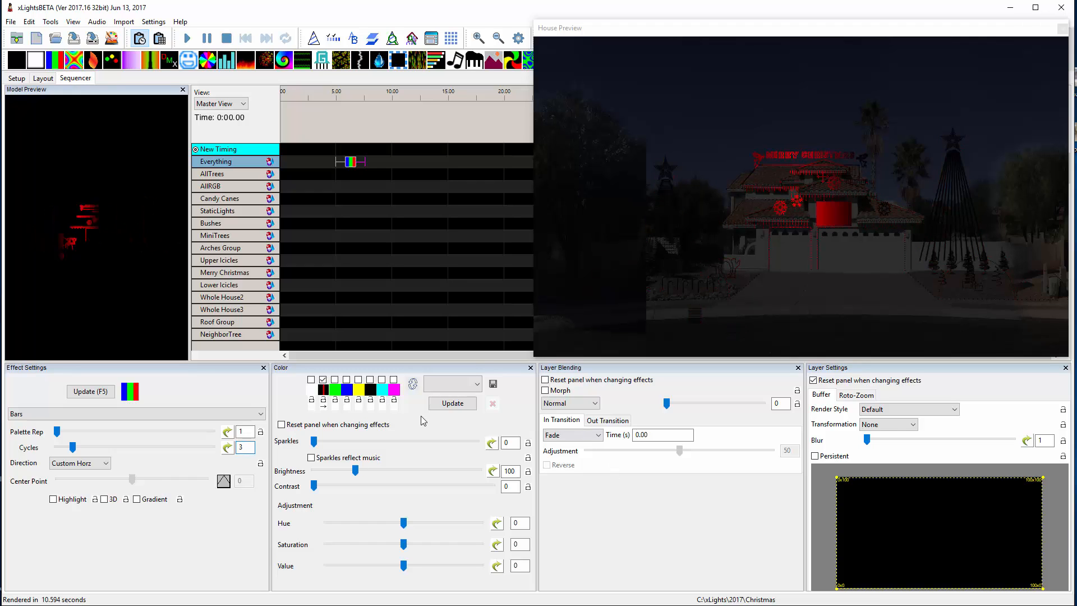
Change the middle stop of the first enabled color's gradient from red to green.
left_click(323, 391)
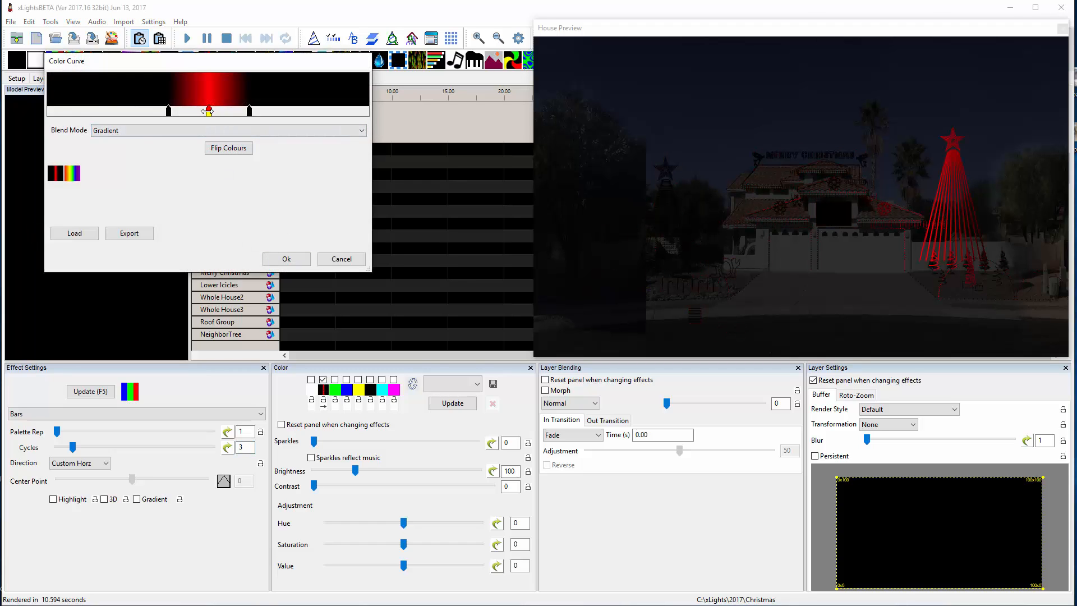
double_click(209, 111)
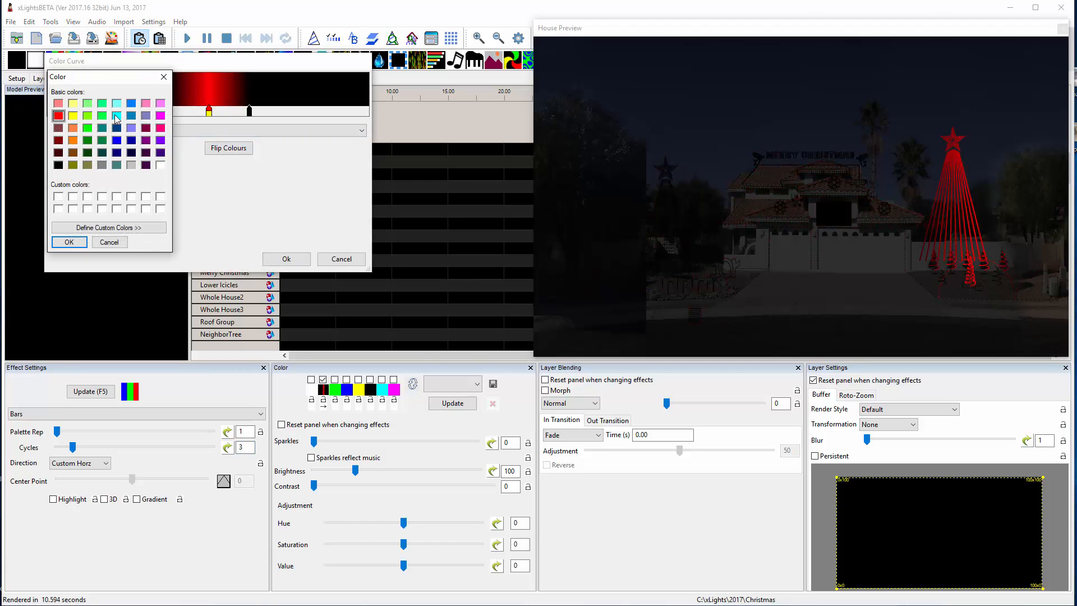
left_click(87, 128)
left_click(67, 242)
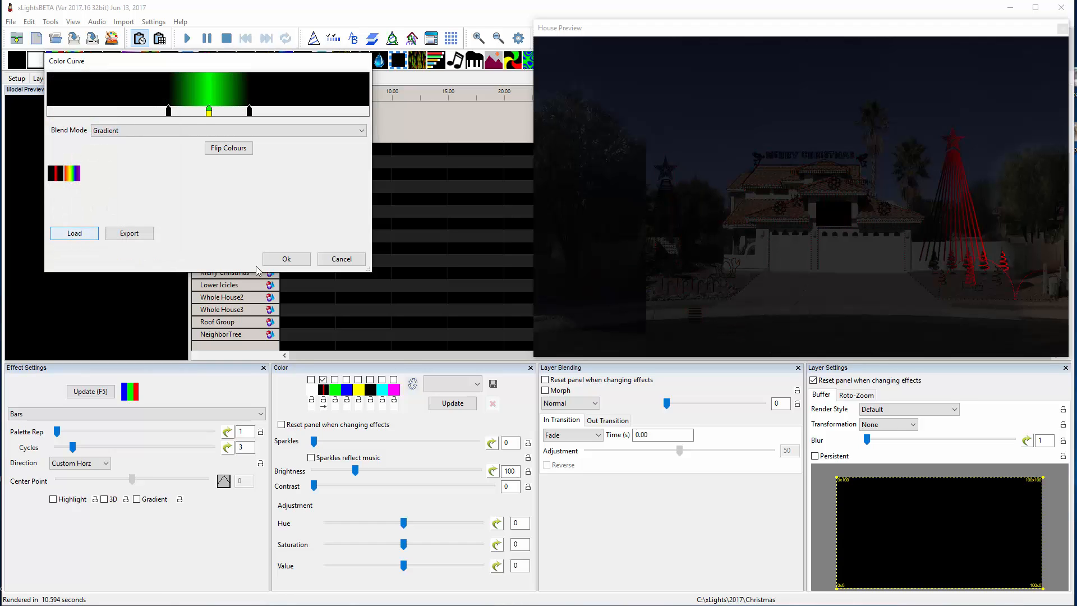
left_click(286, 259)
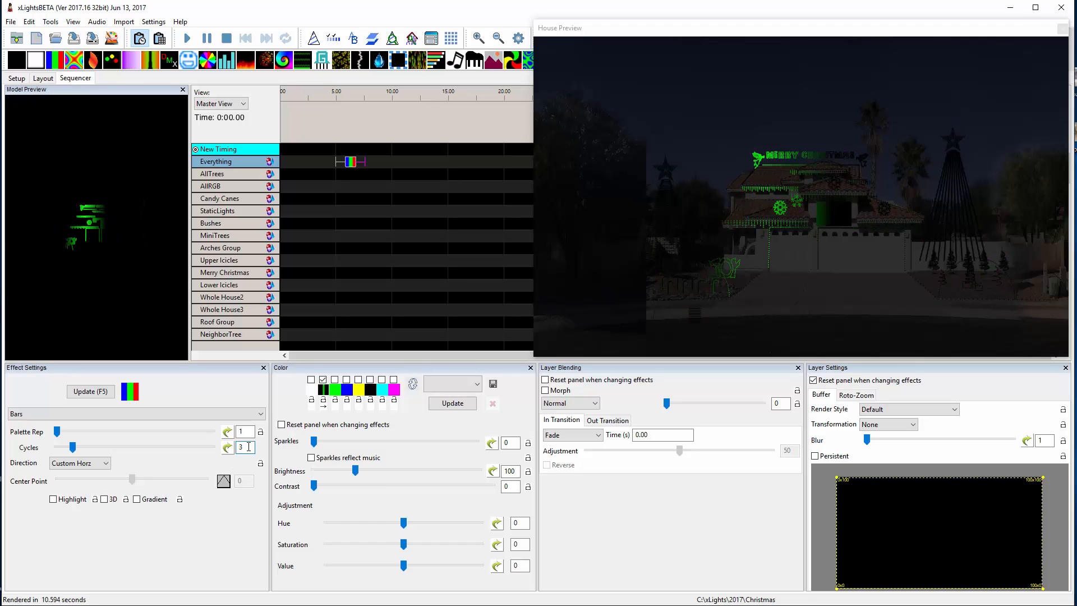
Set the Bars cycles to 2 and the direction to Custom Vert.
left_click_drag(249, 447, 220, 447)
type("2")
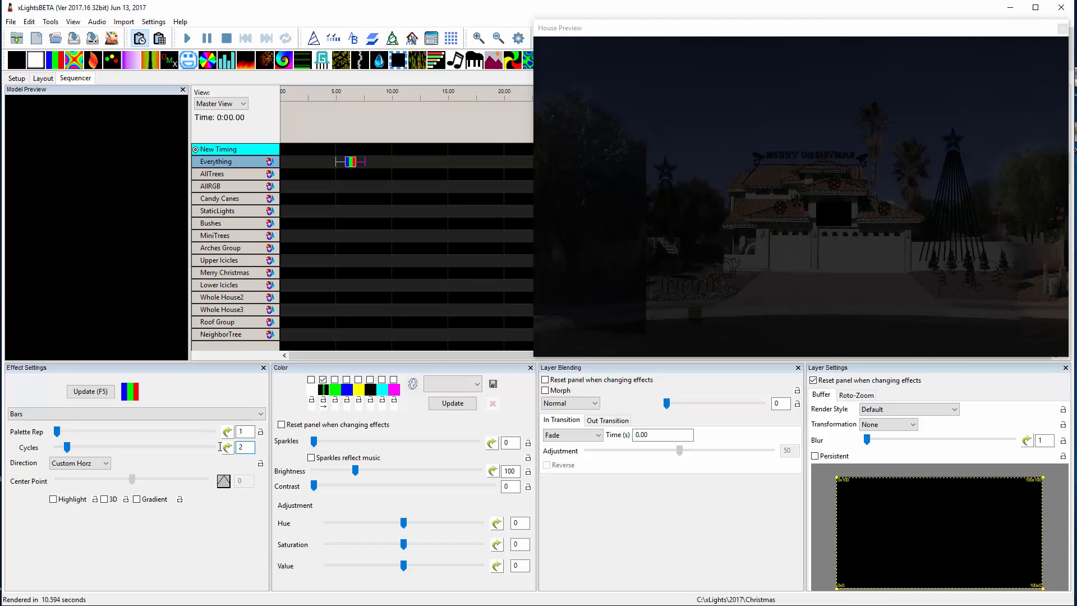
left_click(107, 464)
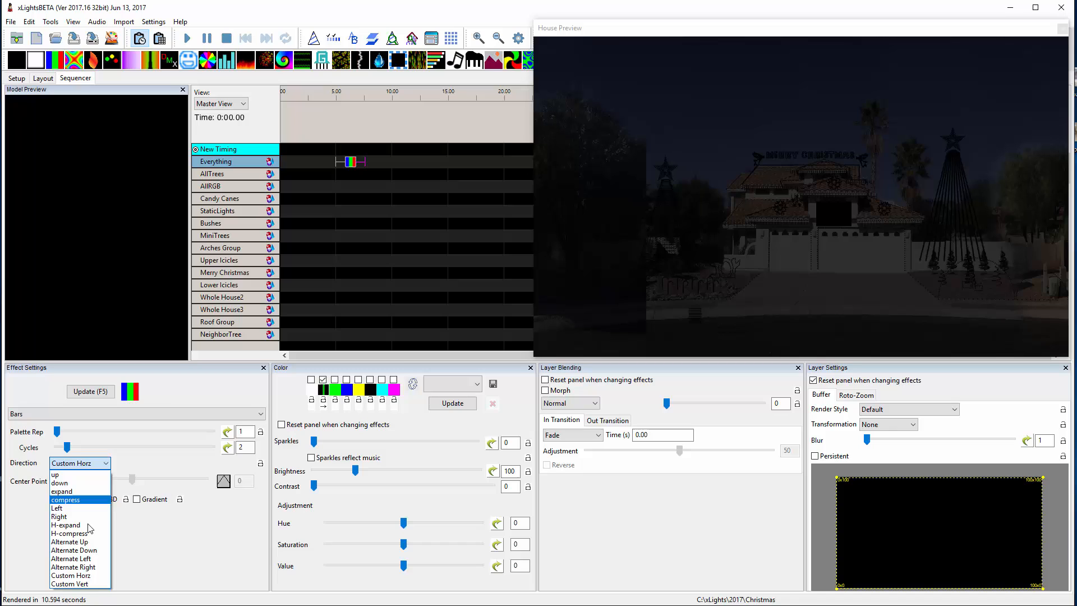
left_click(79, 587)
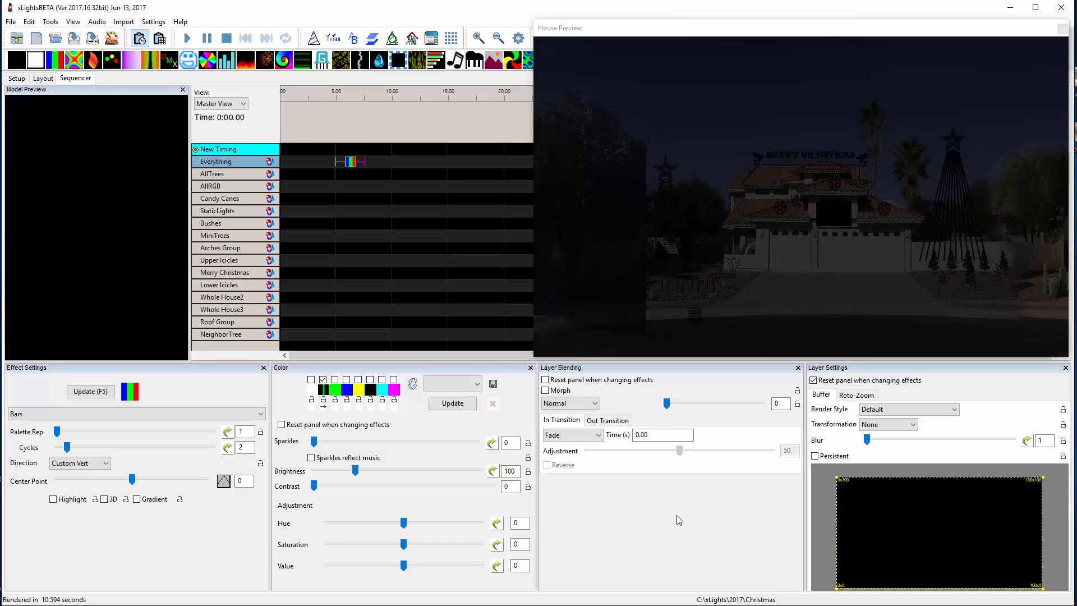